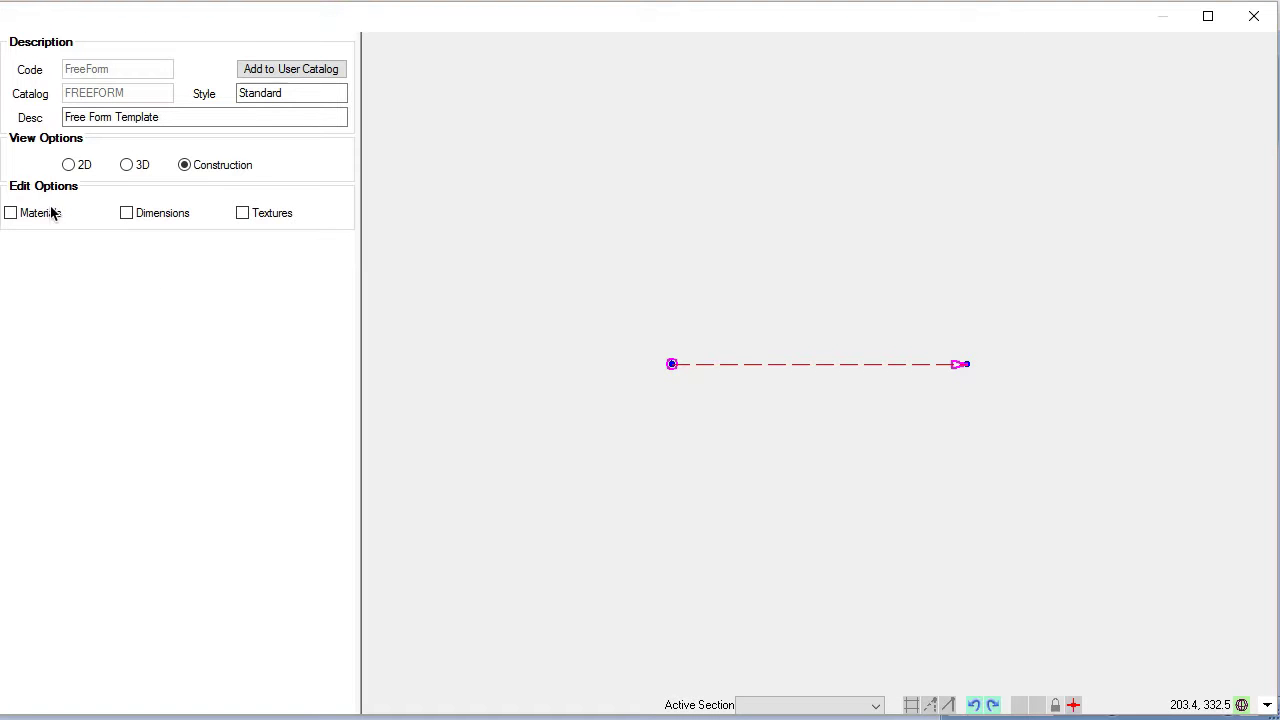
# Preview the Materials and Textures edit options, then enable Dimensions editing for the template
pyautogui.click(11, 214)
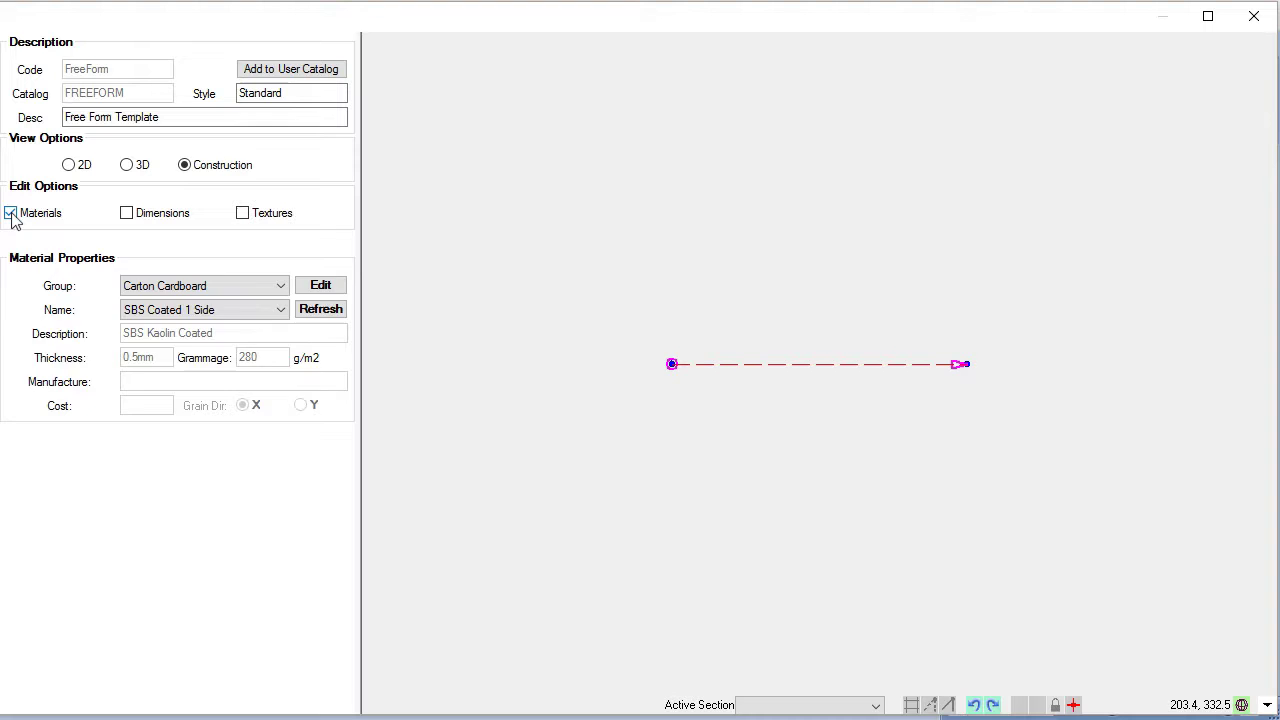
pyautogui.click(11, 214)
pyautogui.click(249, 219)
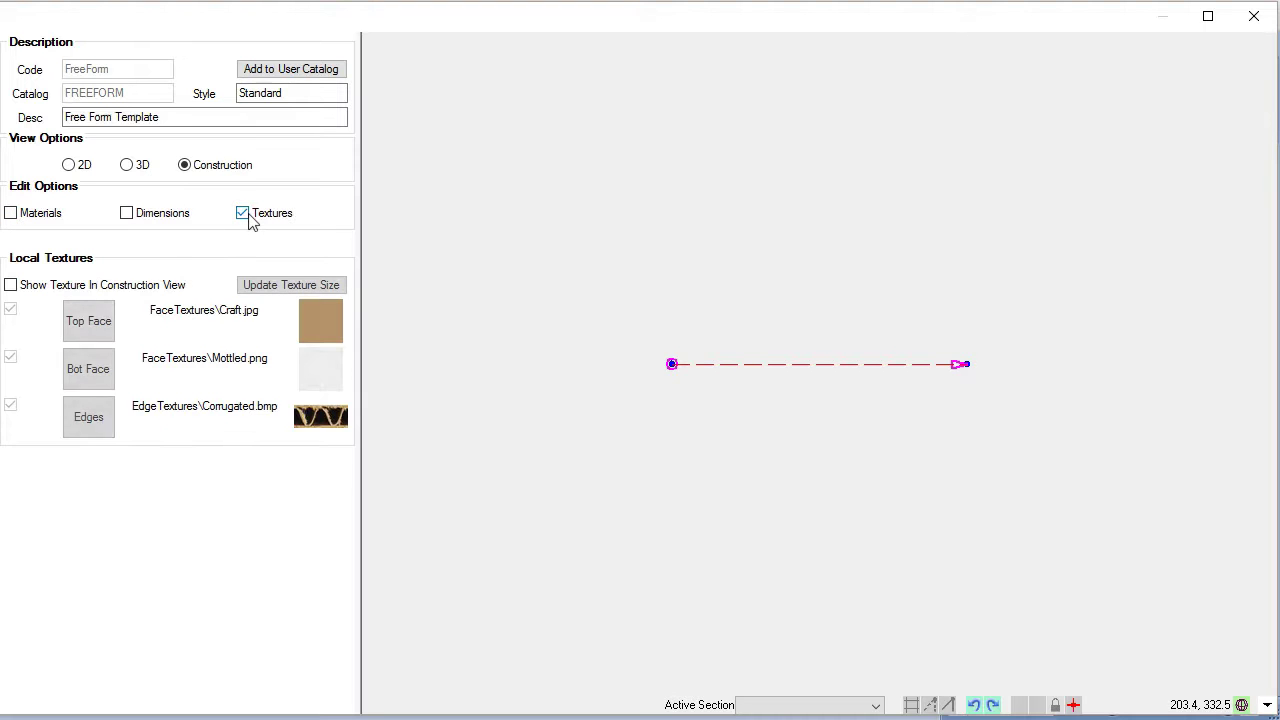
pyautogui.click(236, 220)
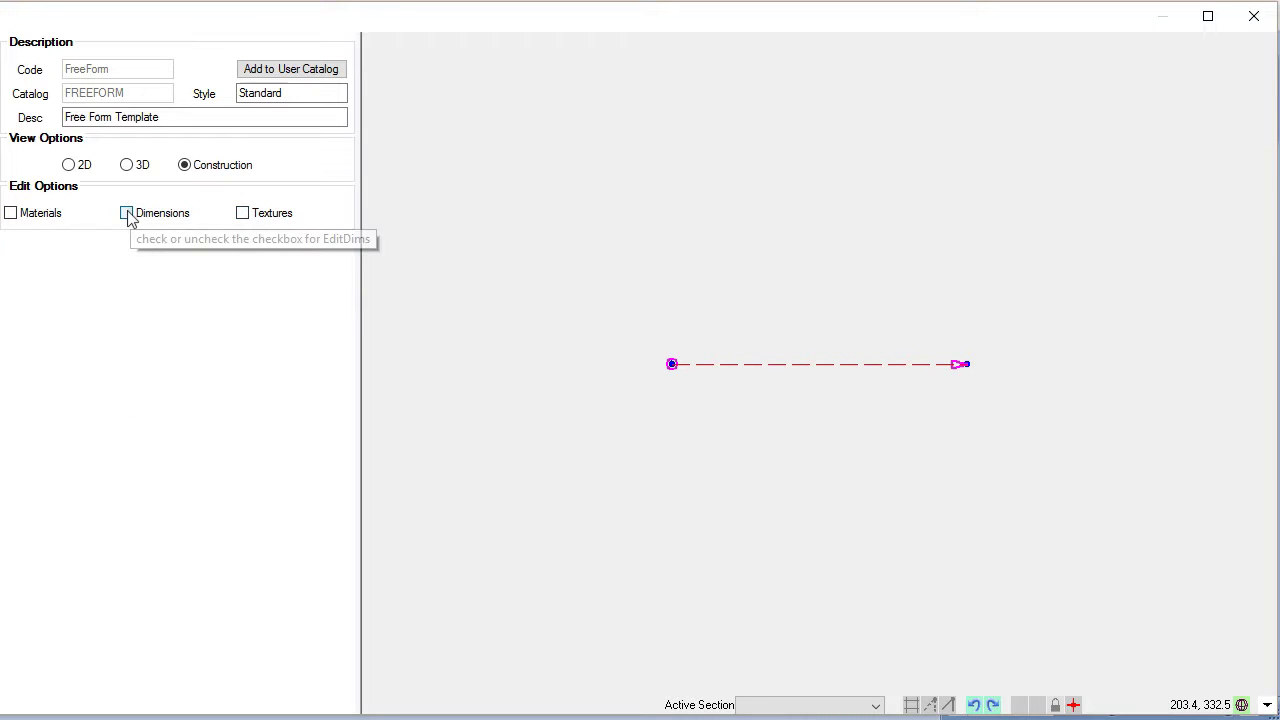
pyautogui.click(128, 216)
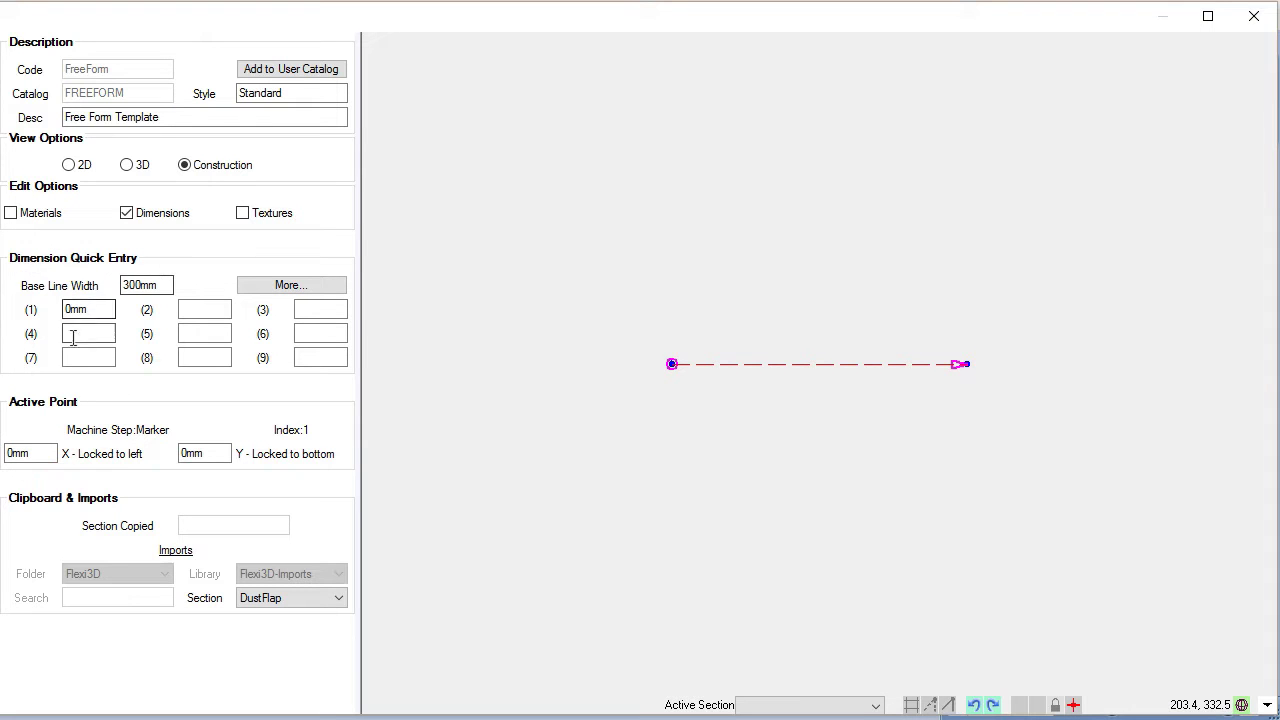
pyautogui.click(316, 312)
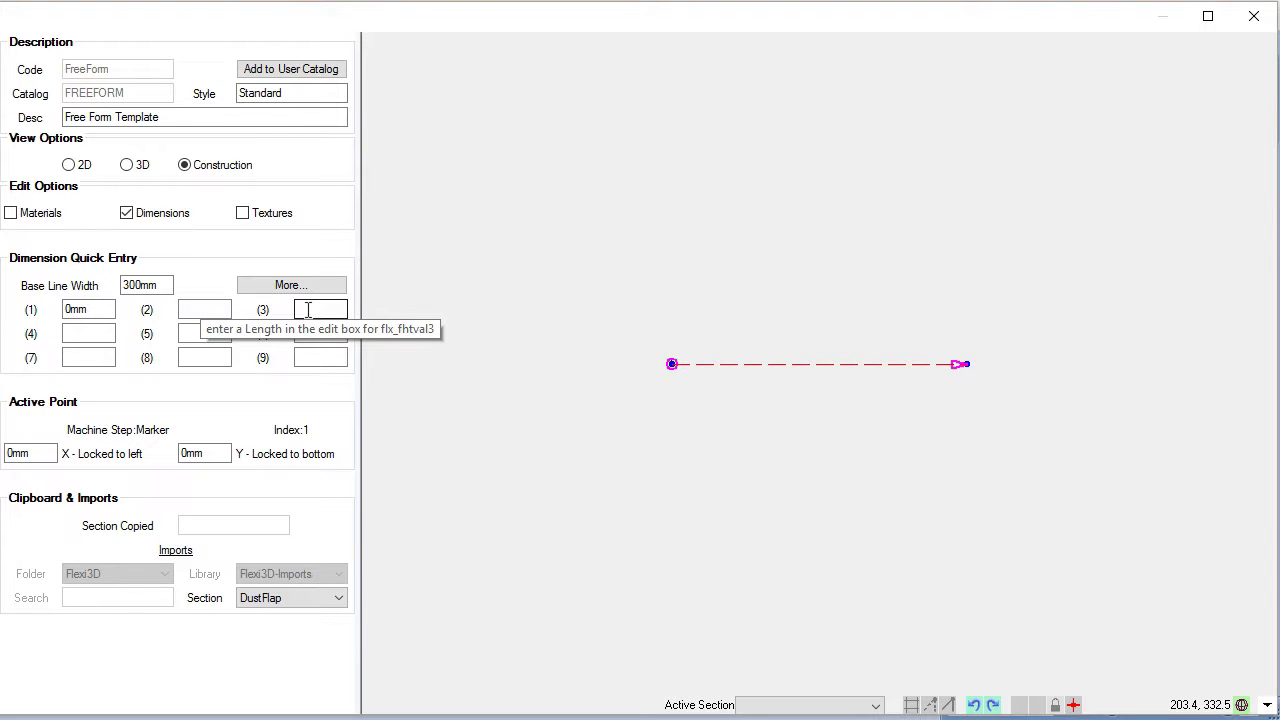
pyautogui.click(148, 286)
pyautogui.click(75, 310)
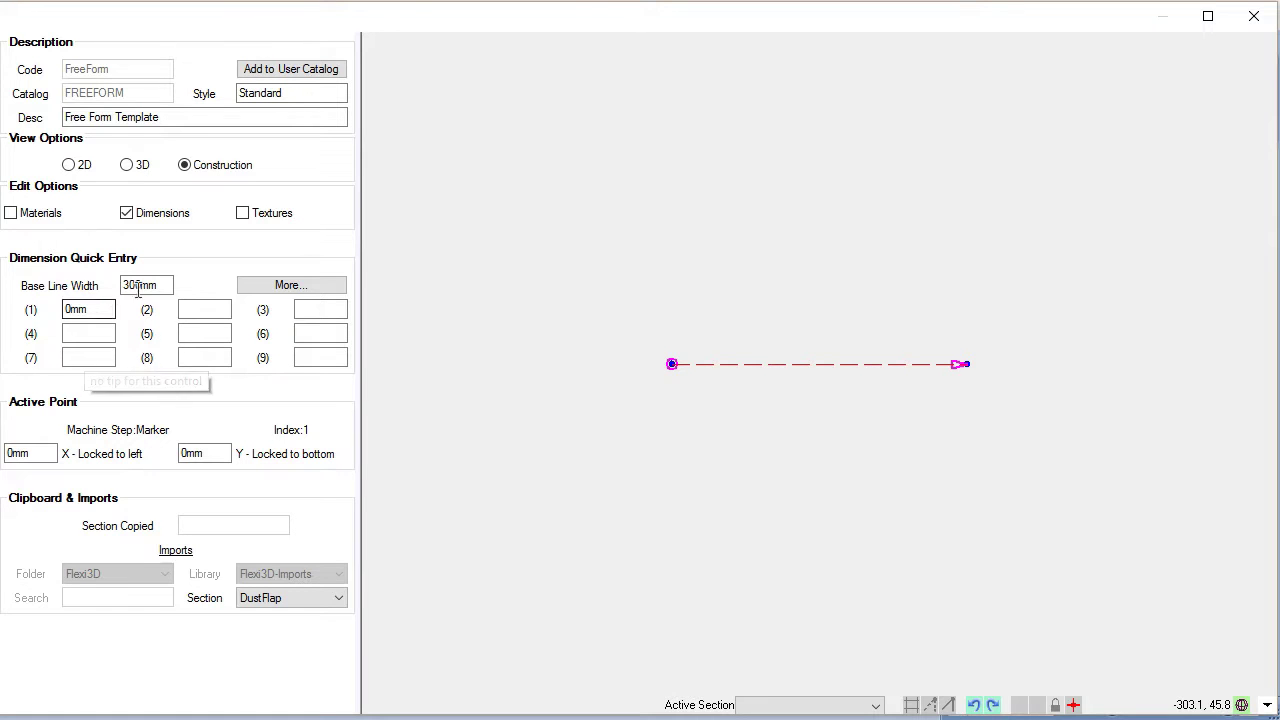
# Enter 200mm, 100mm and 50mm in quick-entry dimension fields (1), (2) and (3)
pyautogui.doubleClick(76, 309)
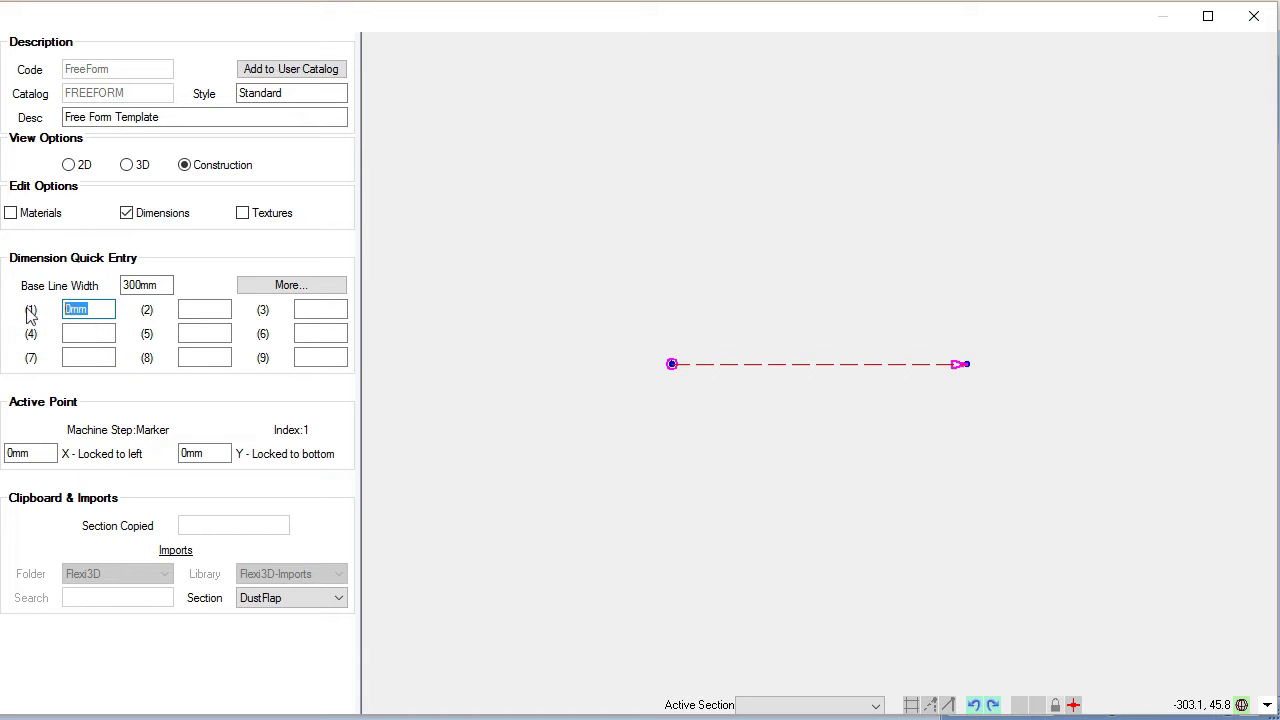
pyautogui.write('200')
pyautogui.click(192, 309)
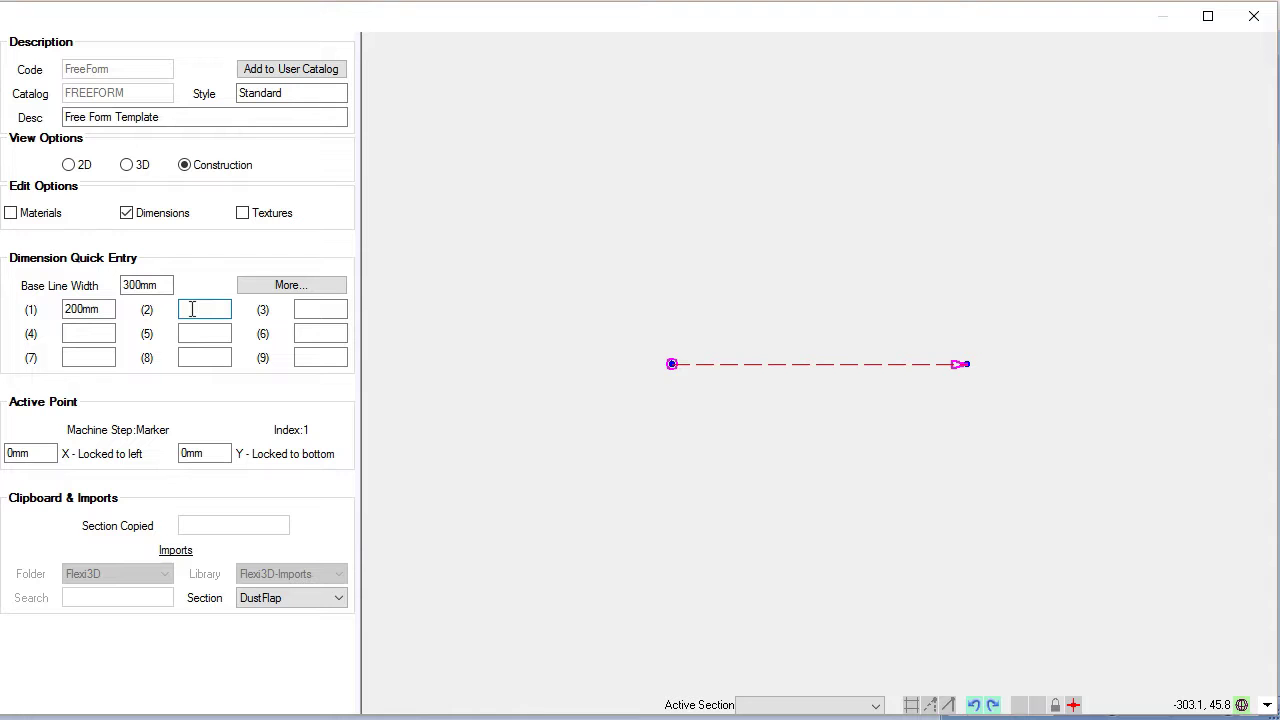
pyautogui.write('100')
pyautogui.click(306, 309)
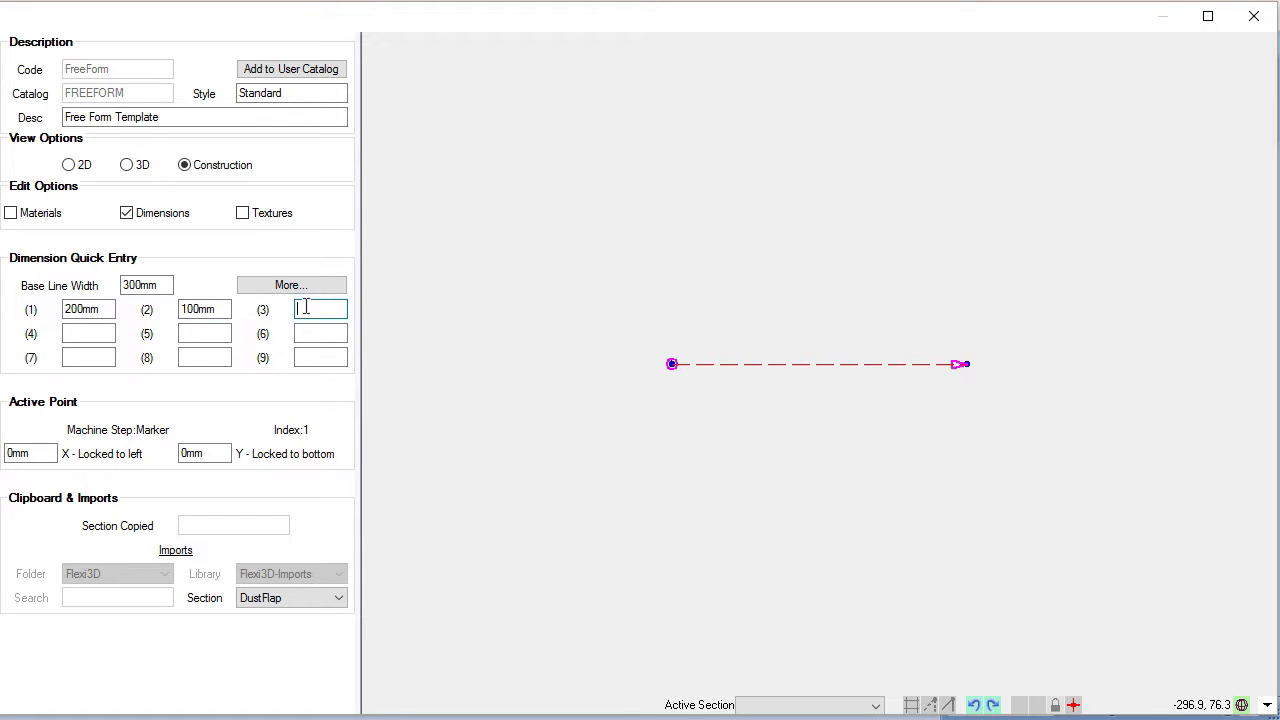
pyautogui.write('50')
pyautogui.click(220, 332)
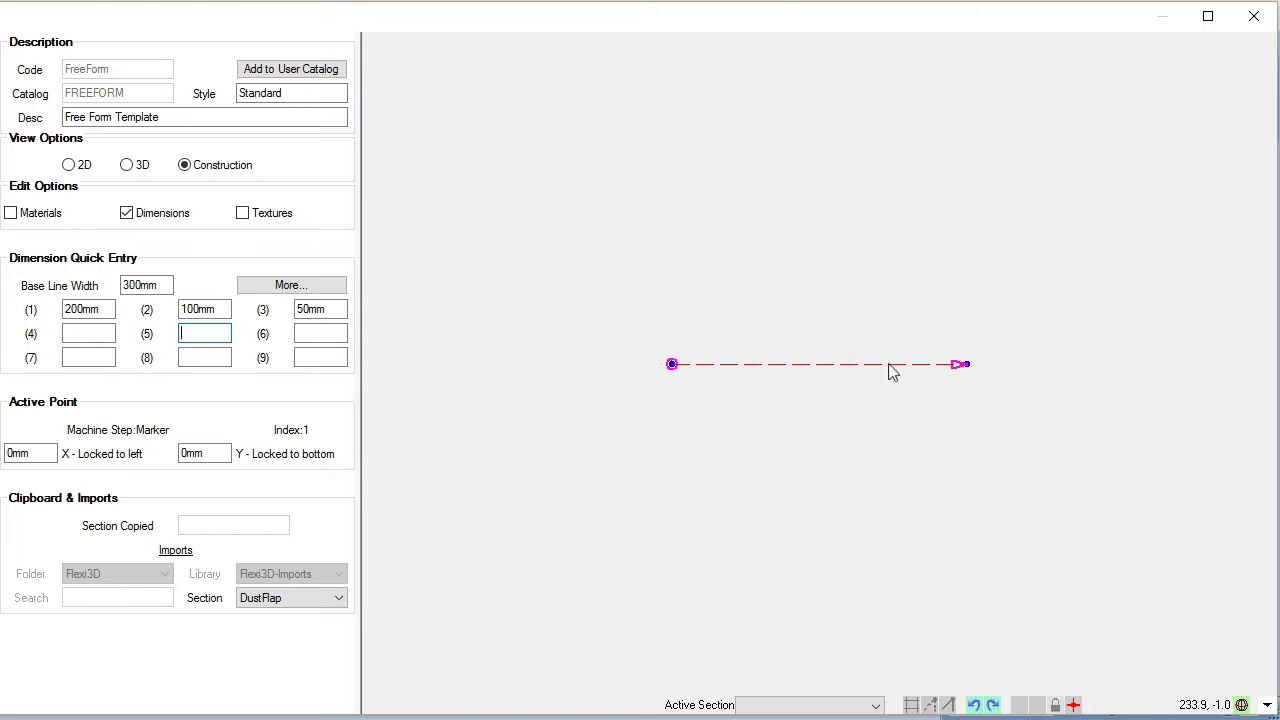
# Add a basic flap at the base line from its At Line menu
pyautogui.rightClick(821, 366)
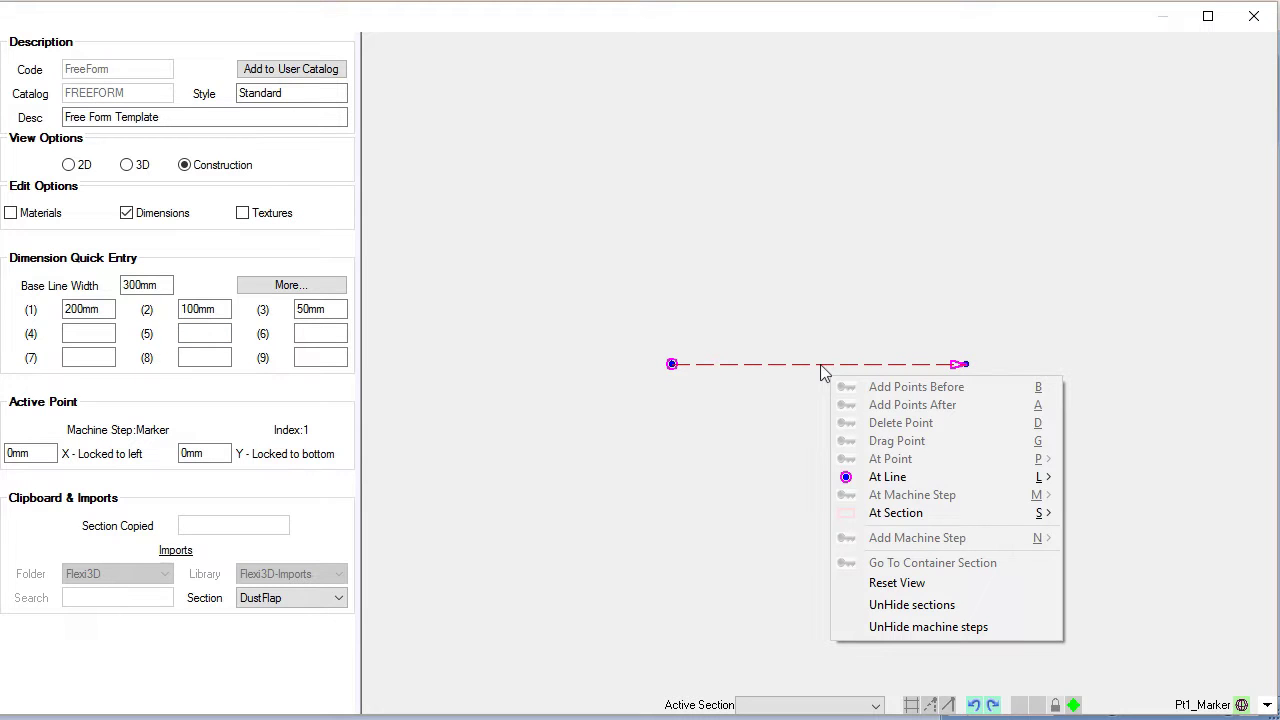
pyautogui.moveTo(855, 476)
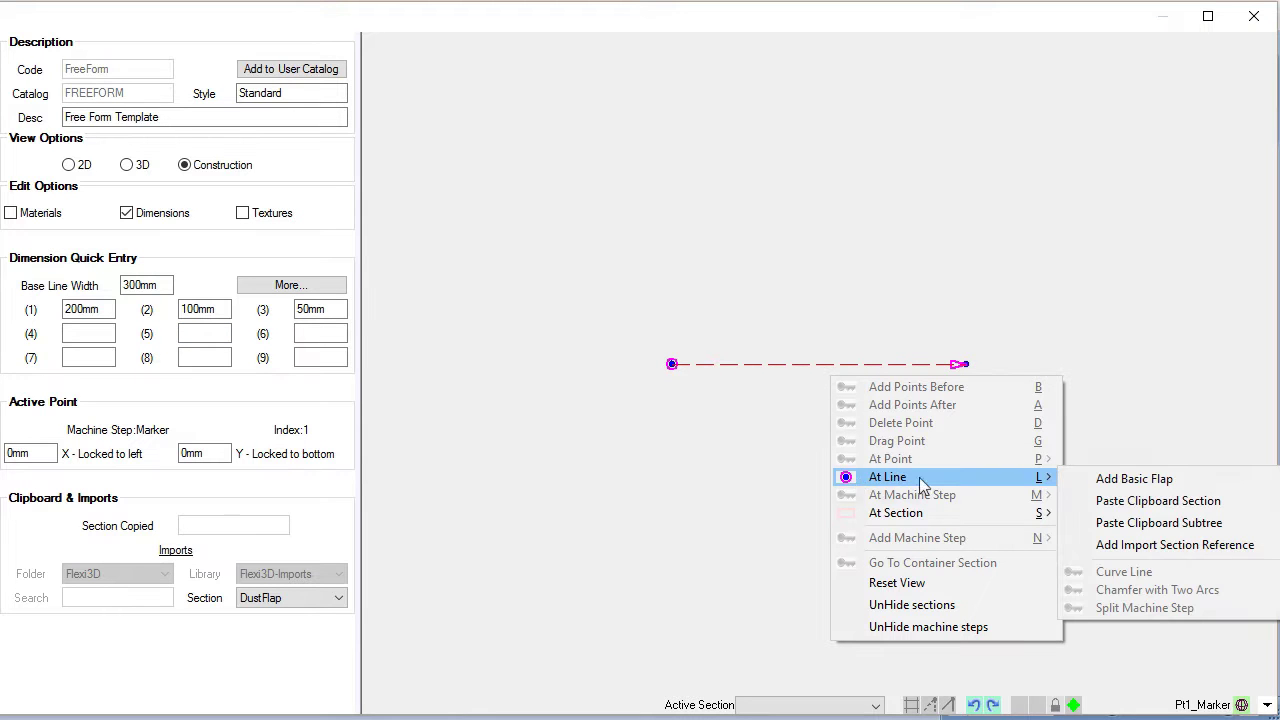
pyautogui.click(1127, 482)
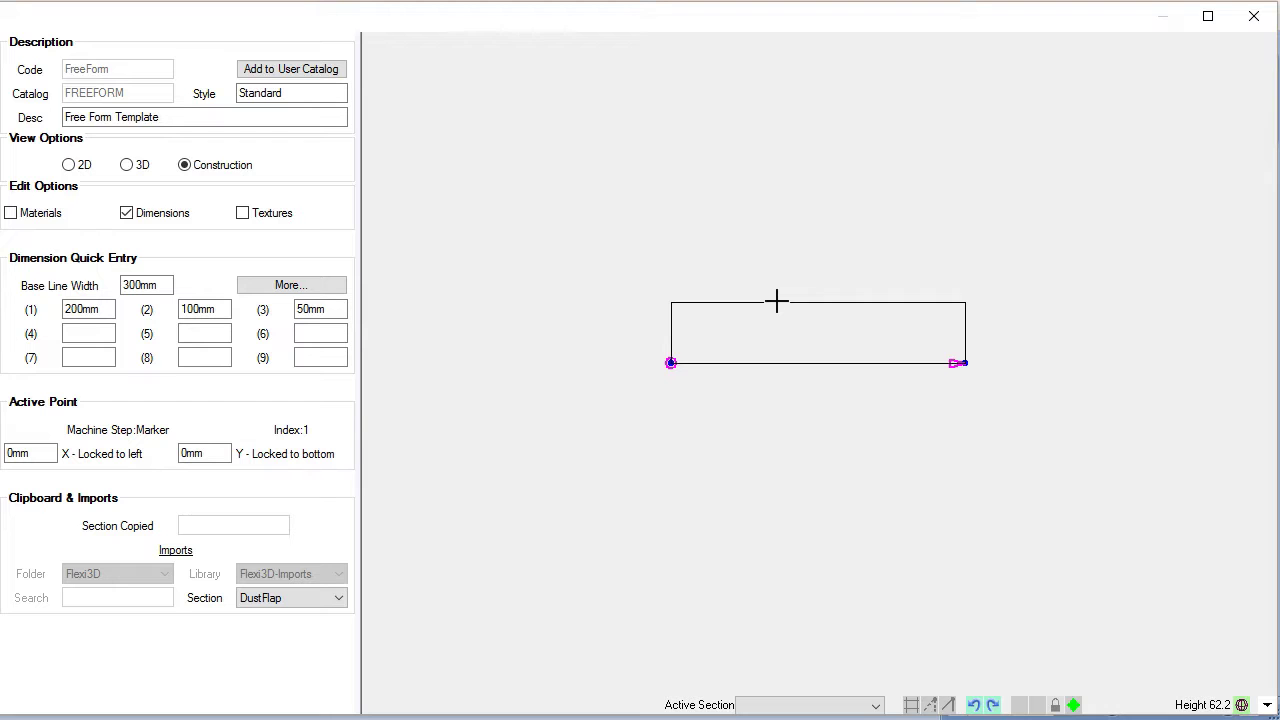
# Set the new section's height to 200mm and place it as the main panel
pyautogui.write('200')
pyautogui.press('Return')
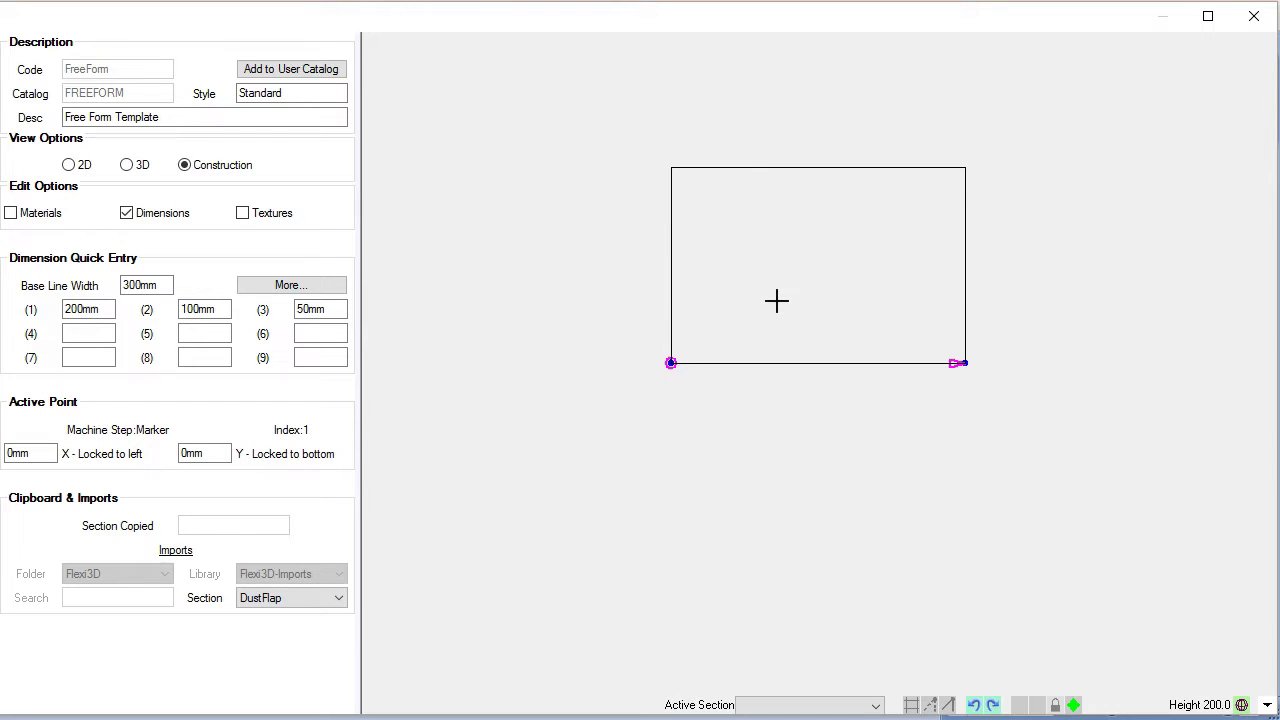
pyautogui.press('2')
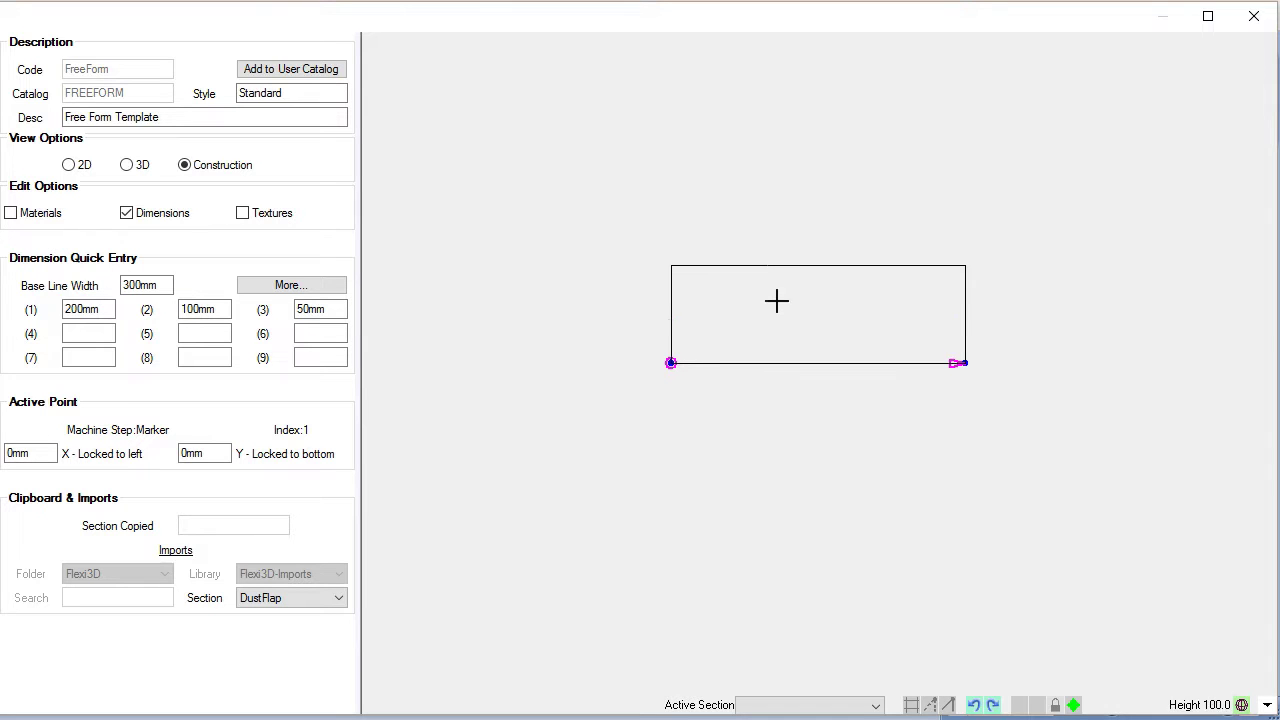
pyautogui.press('3')
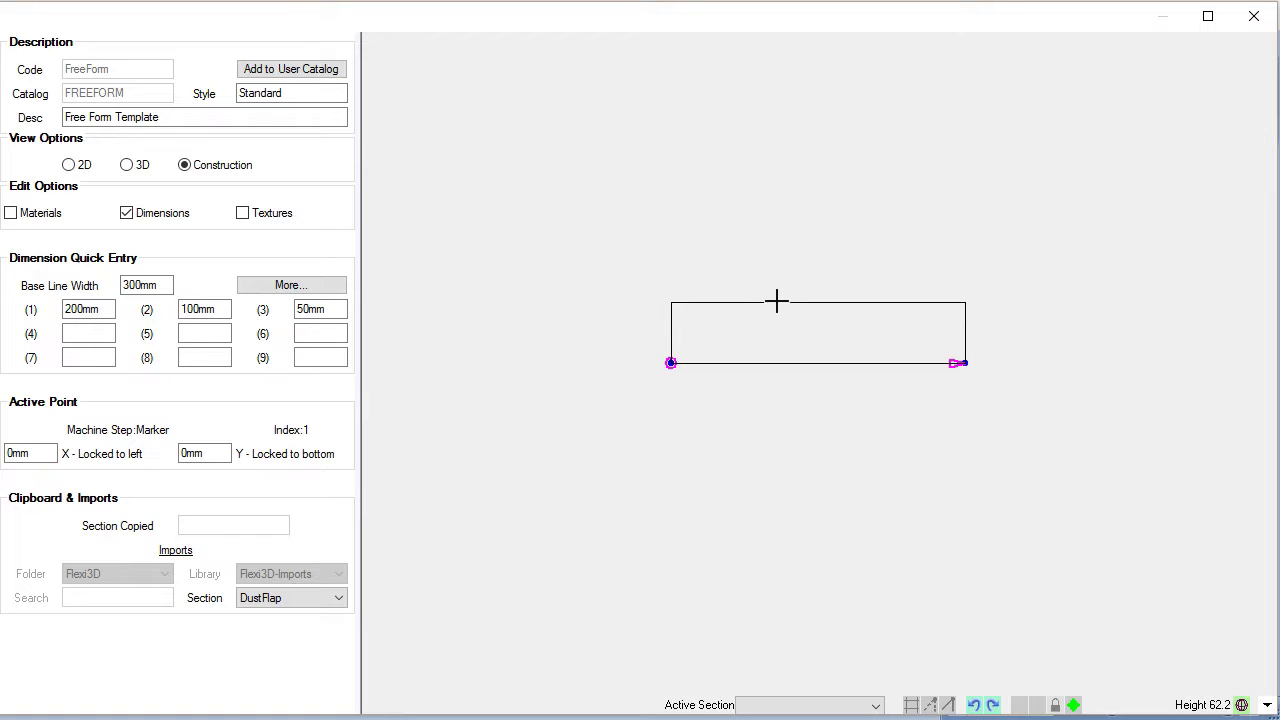
pyautogui.press('2')
pyautogui.press('1')
pyautogui.press('2')
pyautogui.press('3')
pyautogui.press('1')
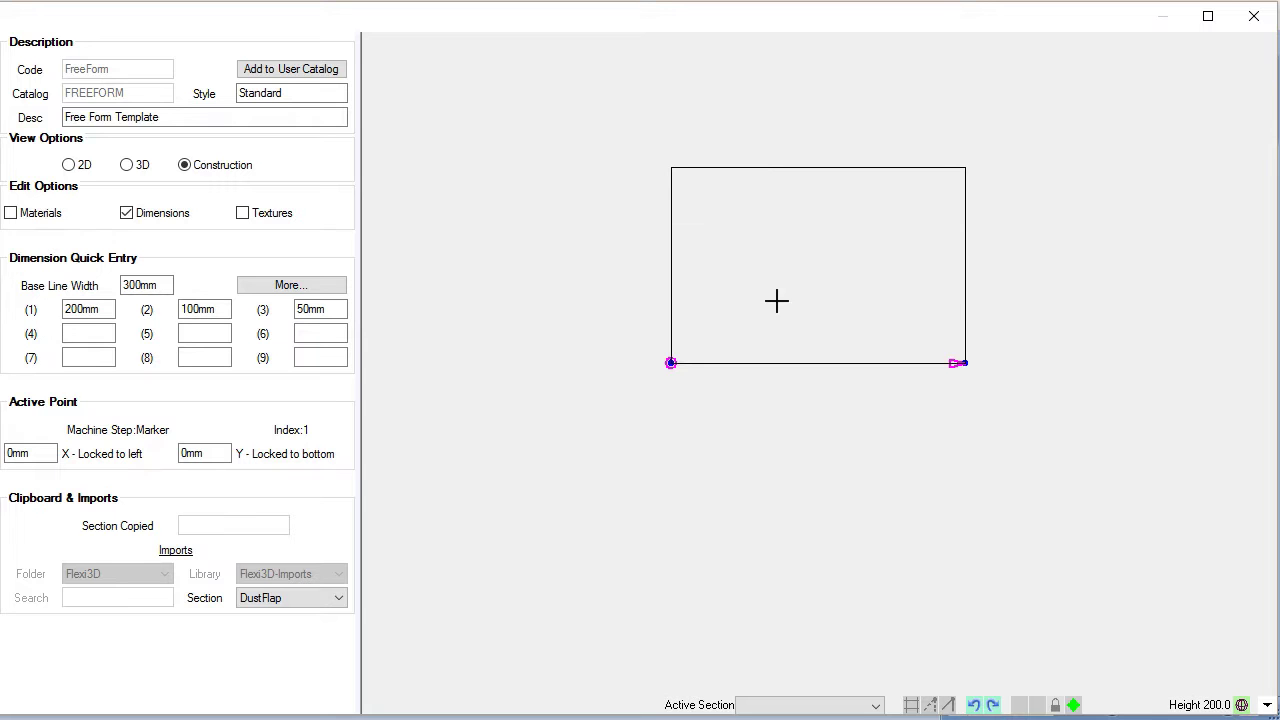
pyautogui.click(750, 241)
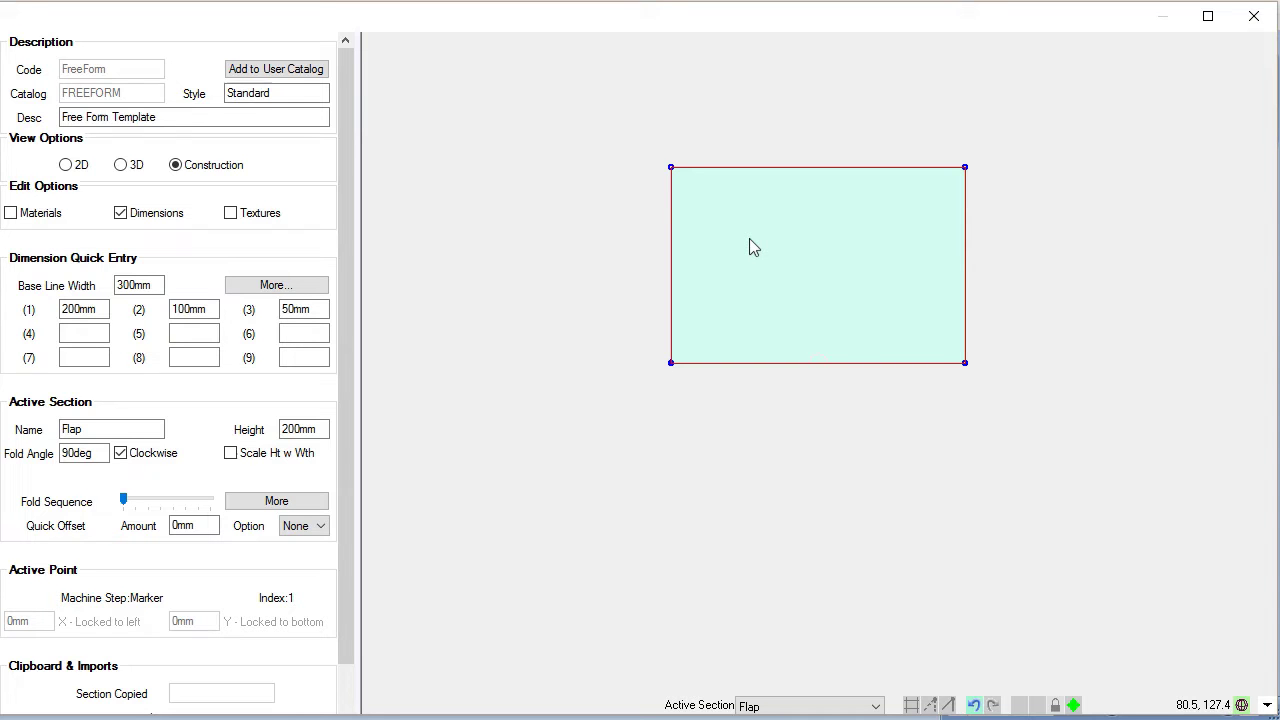
# Add a basic flap on the main panel's right edge, sized to 100mm height
pyautogui.rightClick(965, 244)
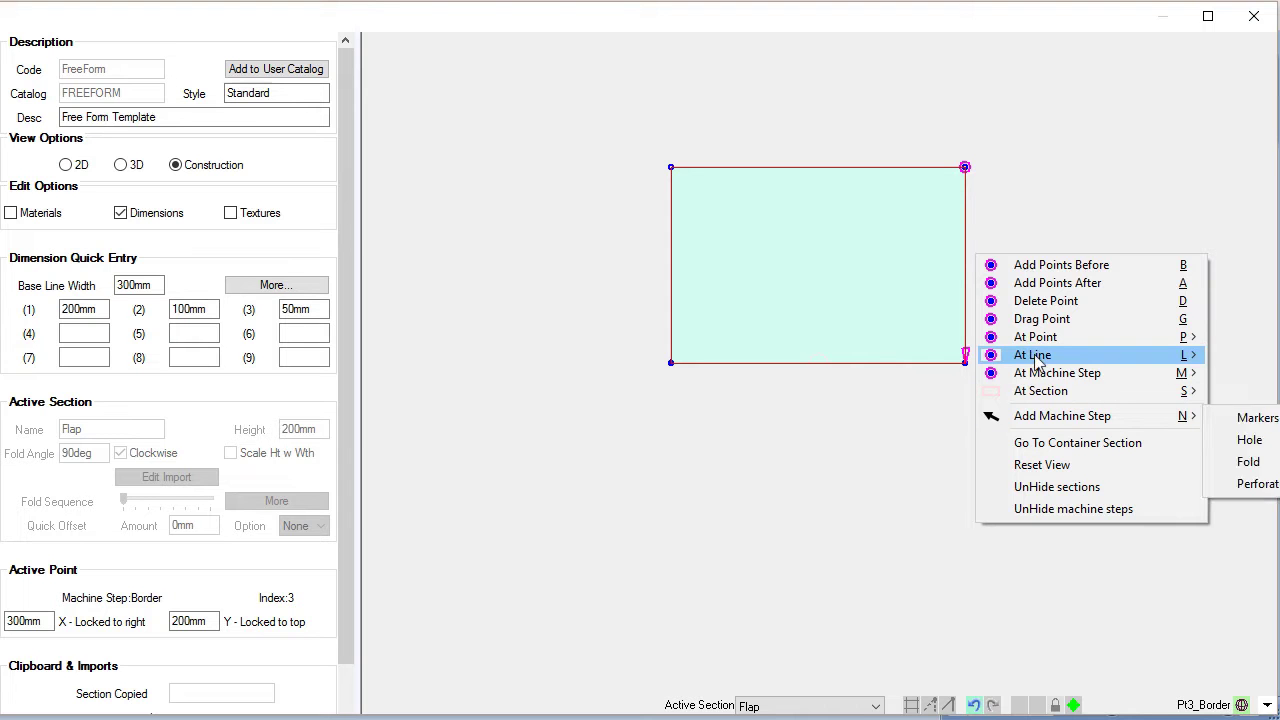
pyautogui.moveTo(1036, 357)
pyautogui.click(1256, 362)
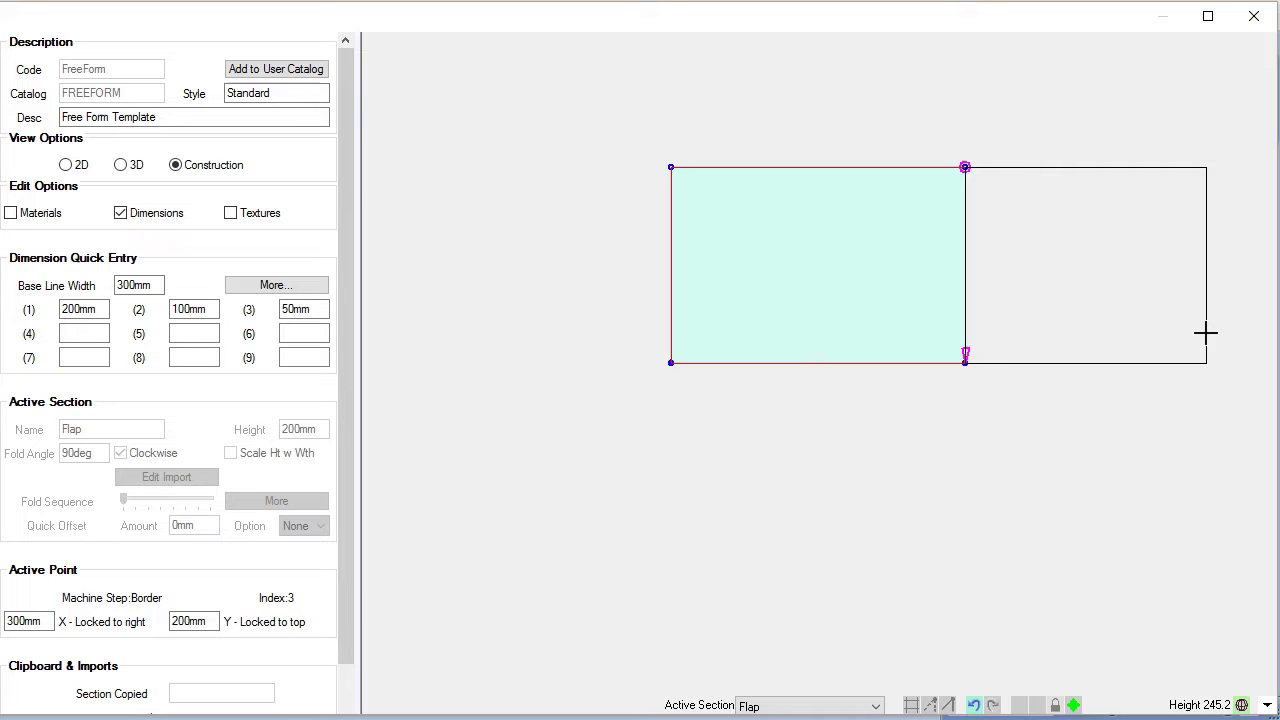
pyautogui.click(1205, 333)
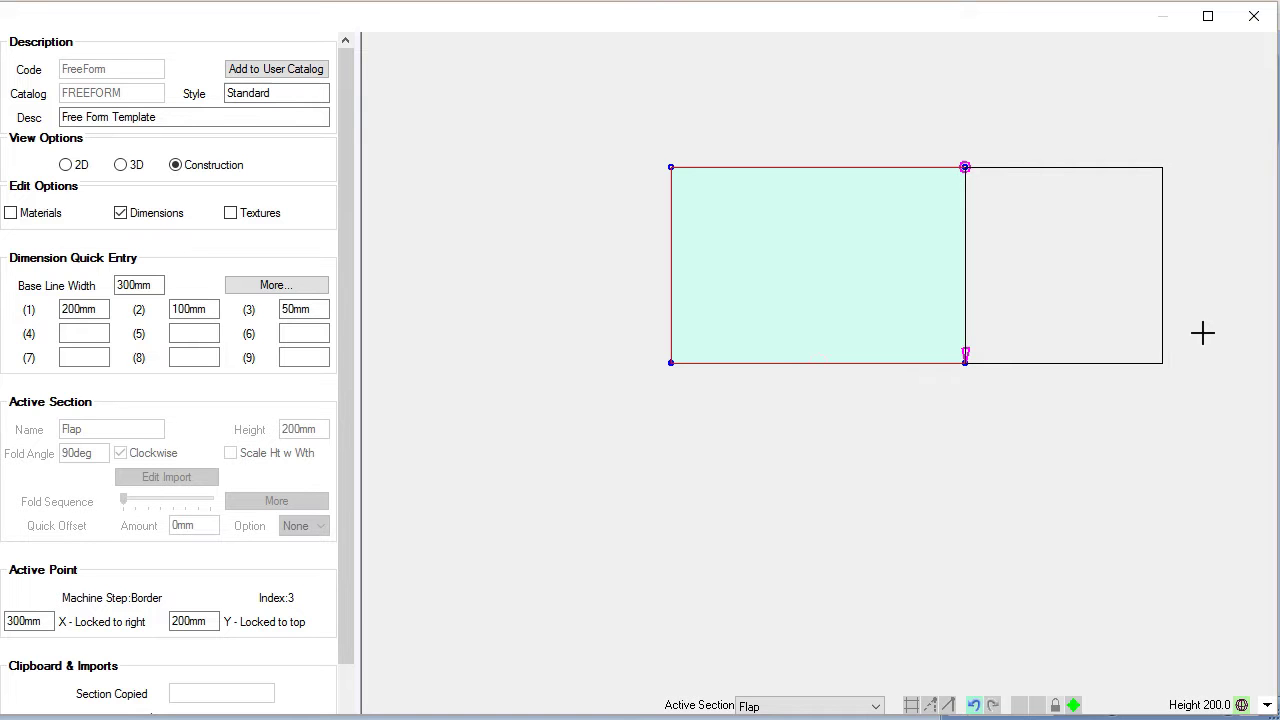
pyautogui.click(1203, 333)
pyautogui.click(1083, 331)
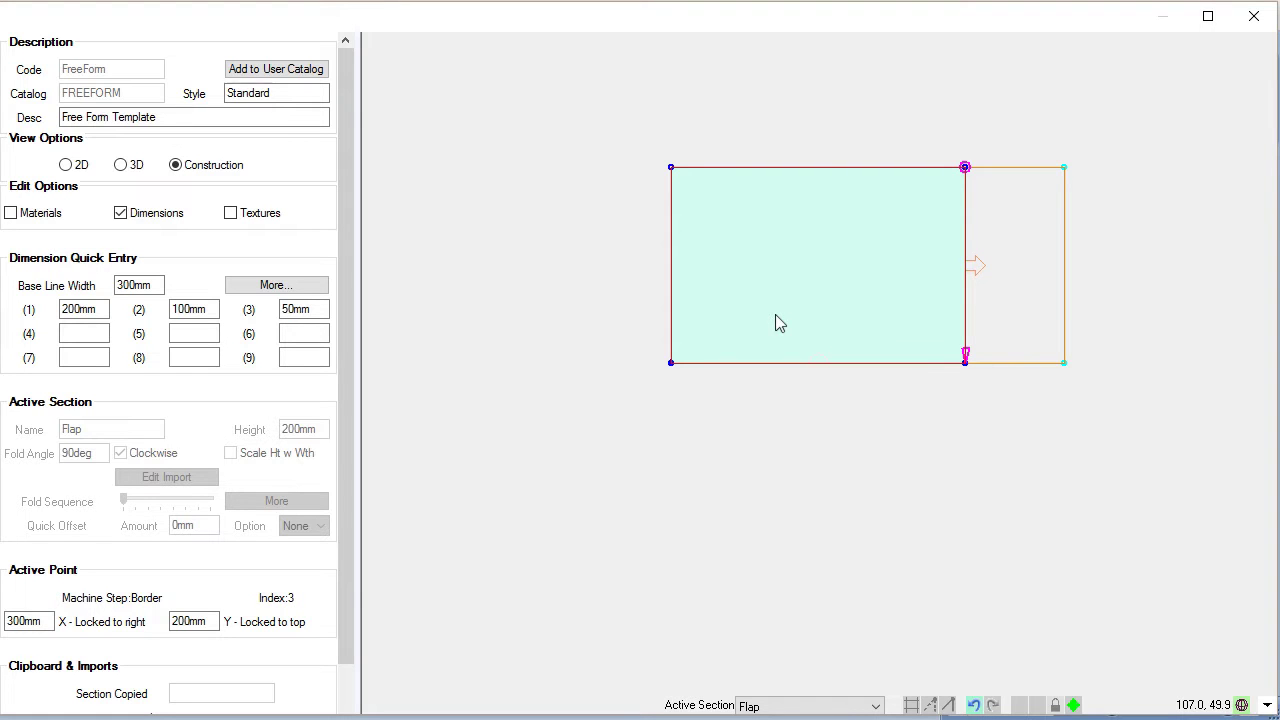
# Add a basic flap on the main panel's left edge with a 120mm Section Height
pyautogui.rightClick(672, 263)
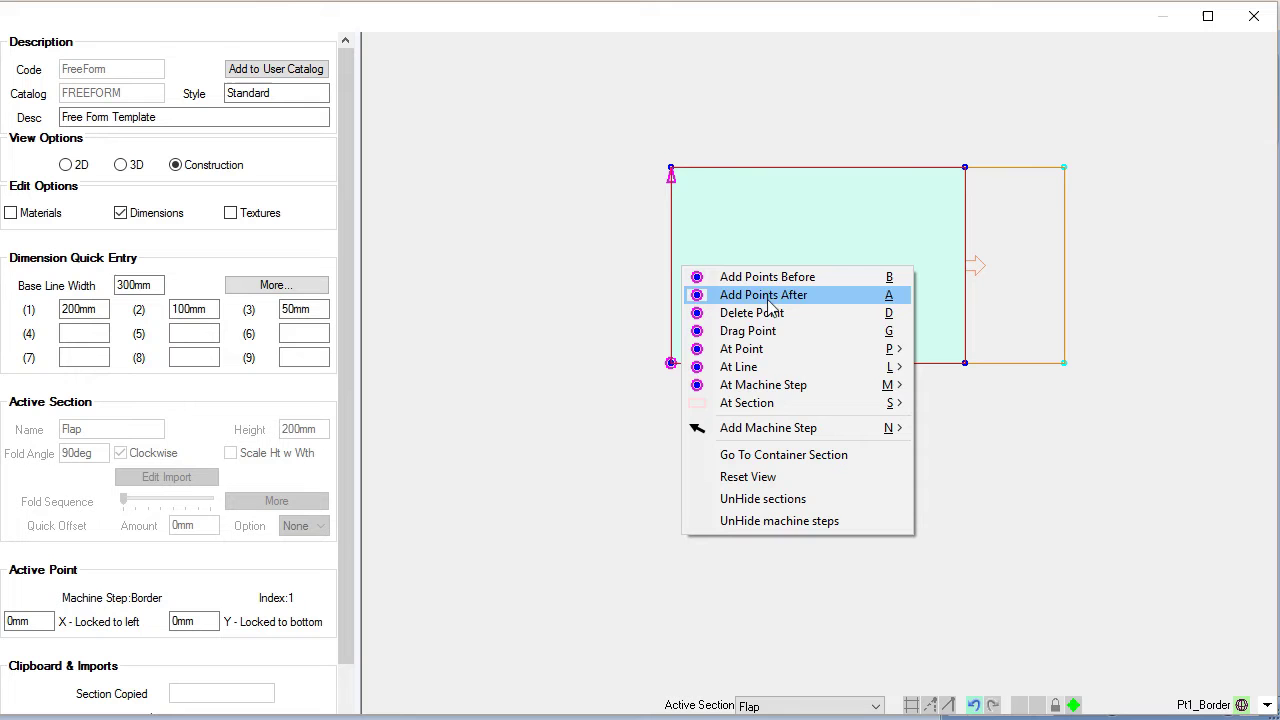
pyautogui.moveTo(760, 370)
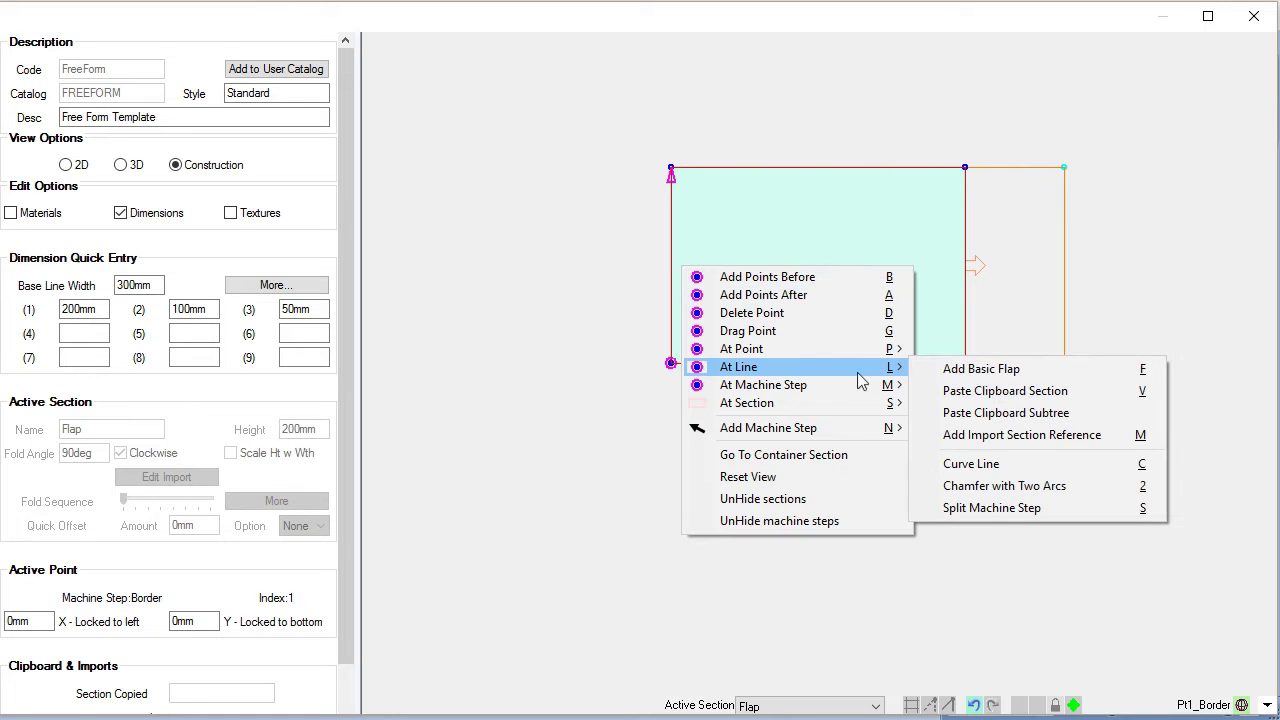
pyautogui.click(975, 369)
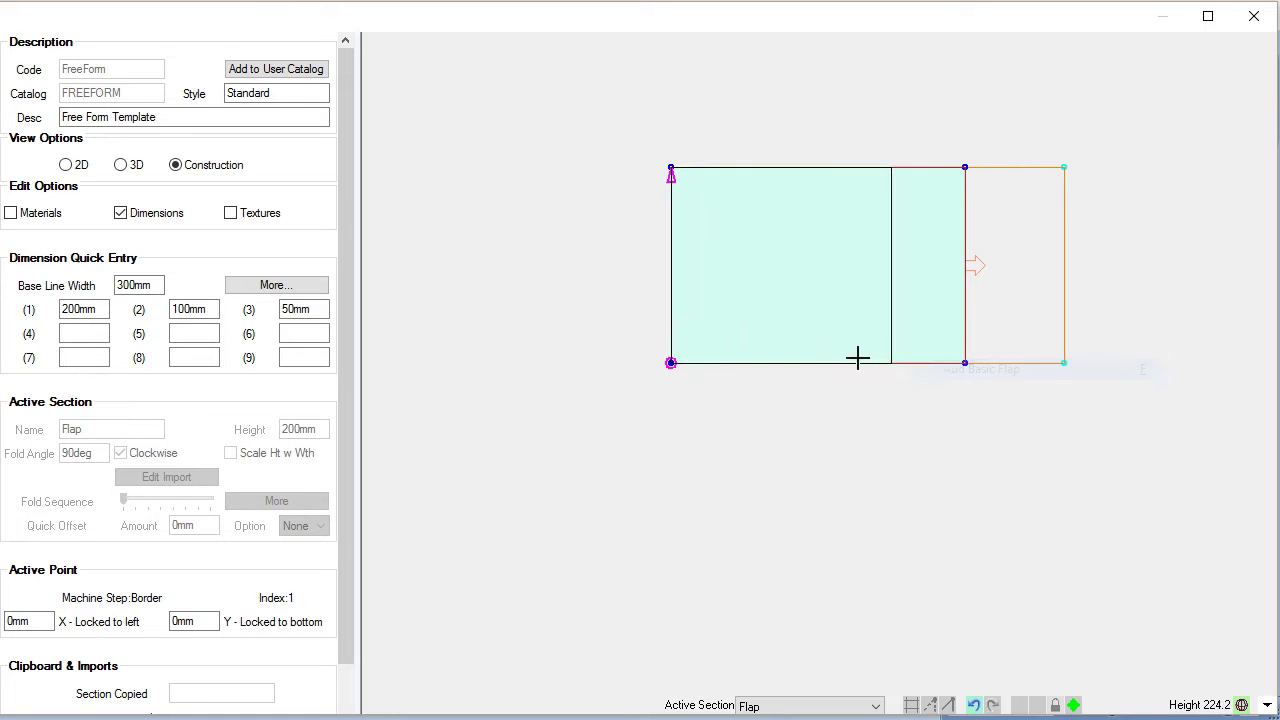
pyautogui.click(552, 320)
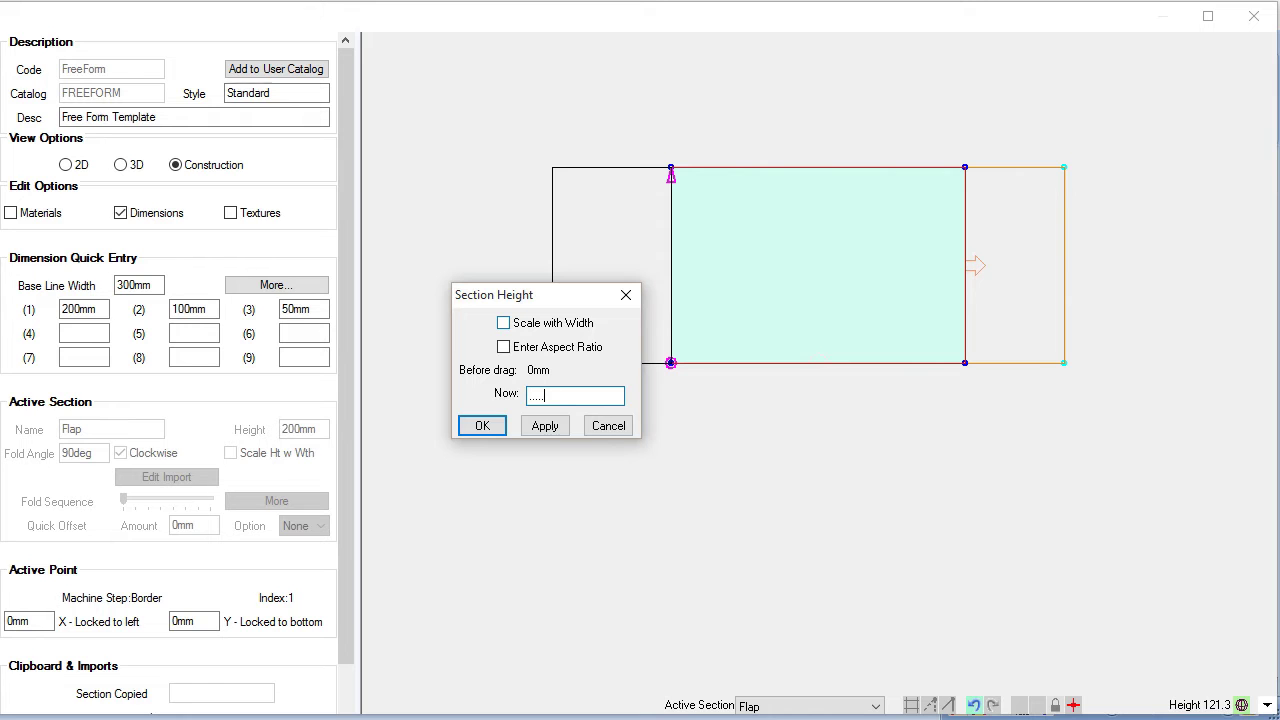
pyautogui.press('BackSpace')
pyautogui.press('BackSpace')
pyautogui.press('BackSpace')
pyautogui.write('120')
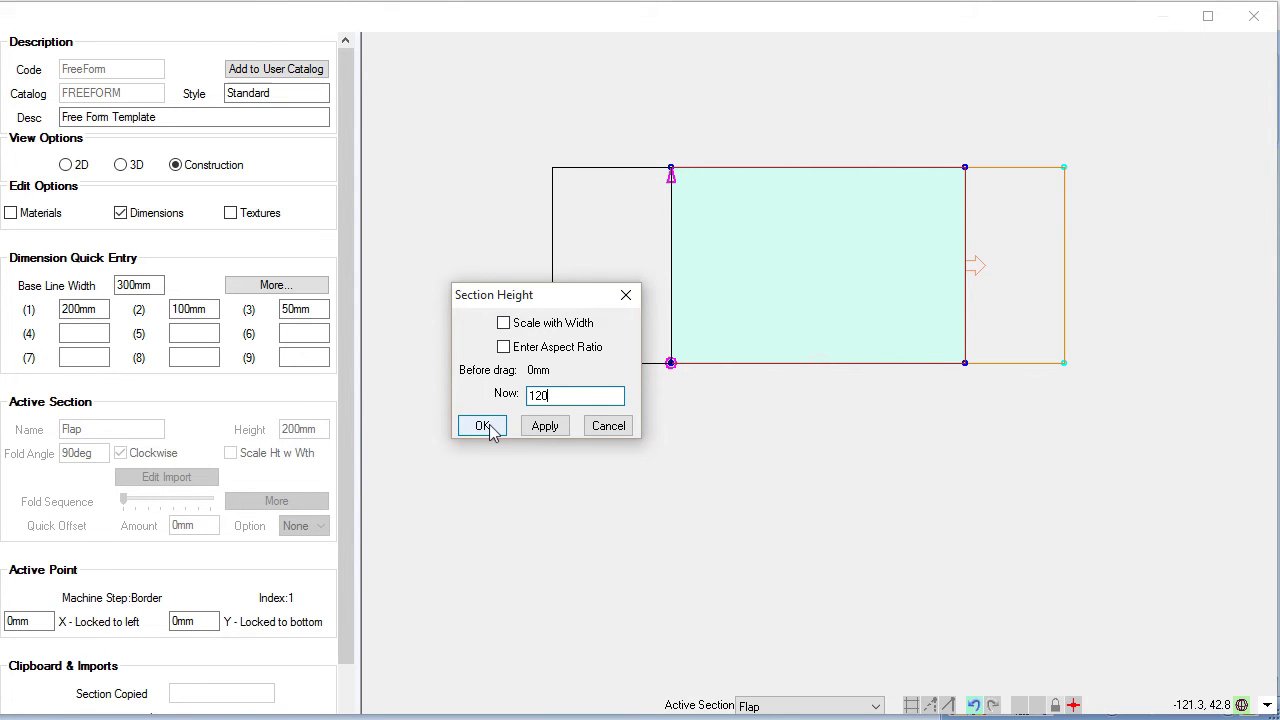
pyautogui.click(537, 430)
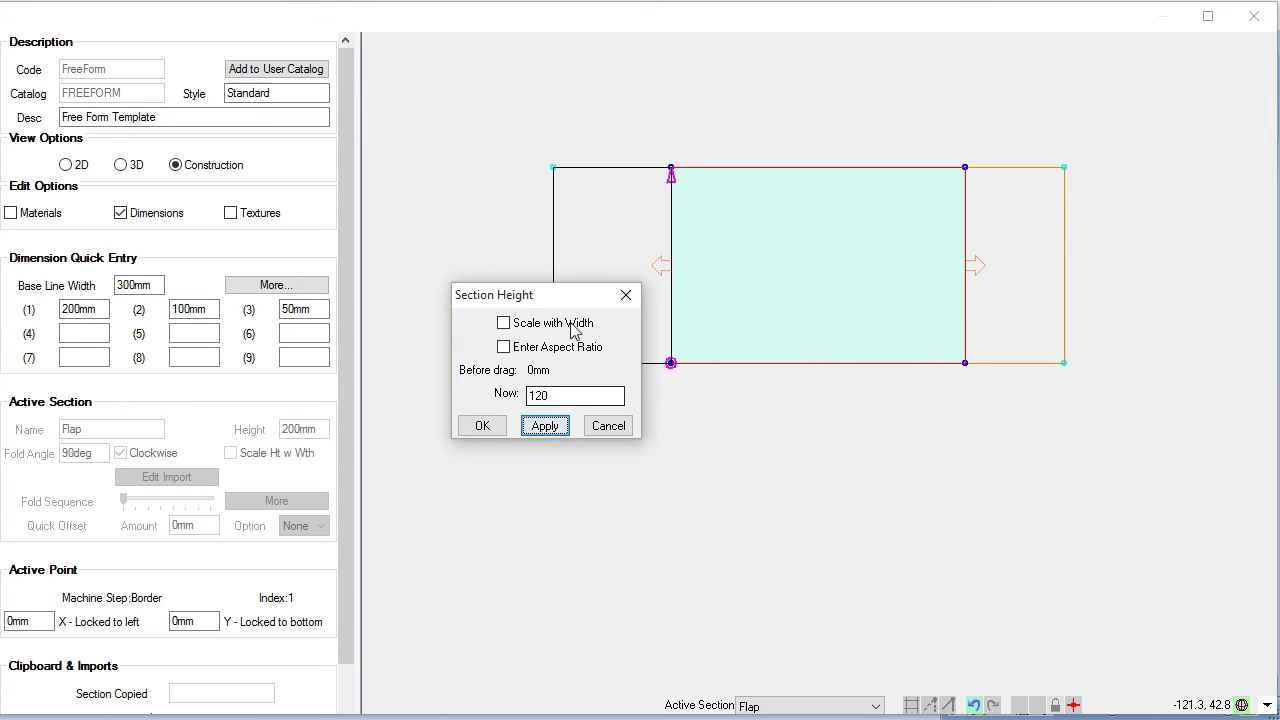
pyautogui.click(482, 427)
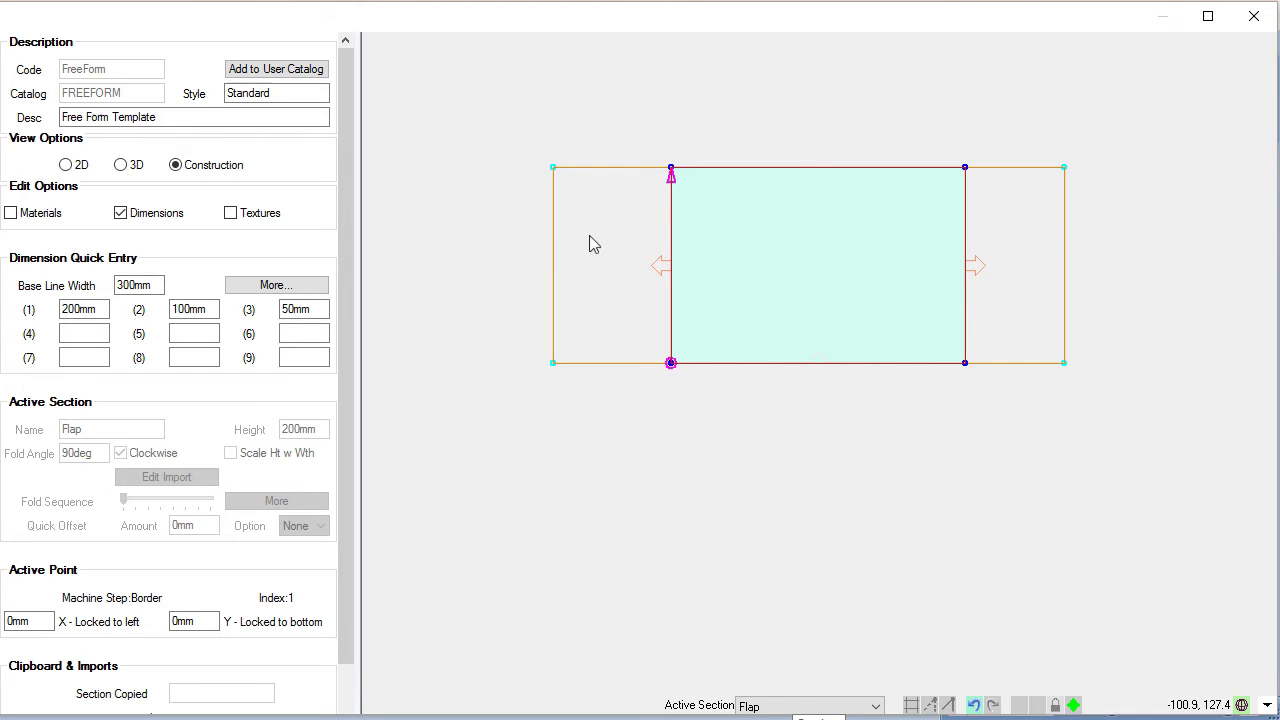